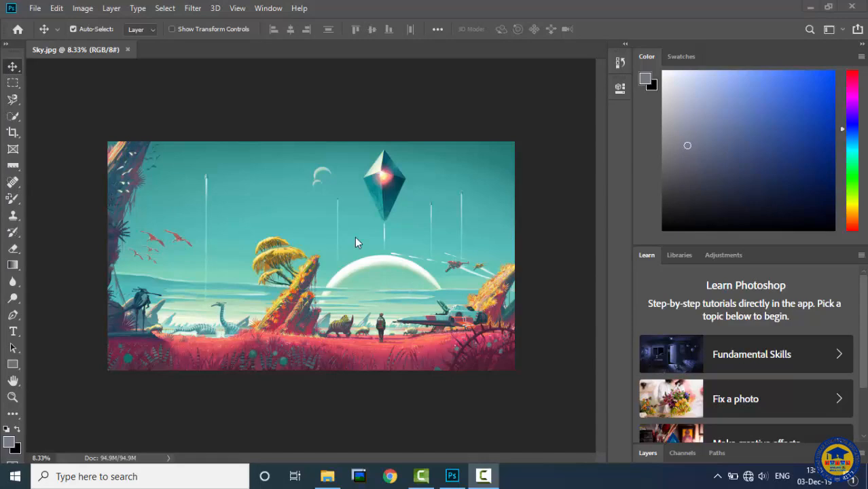
# - Activate the Crop tool and reset its options to the defaults
pyautogui.click(399, 214)
pyautogui.hotkey('ctrl', '-')
pyautogui.hotkey('ctrl', '-')
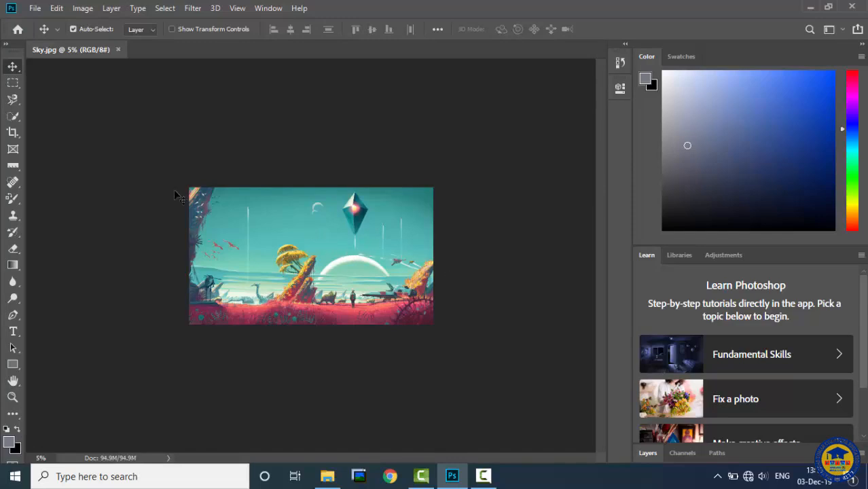
pyautogui.click(12, 134)
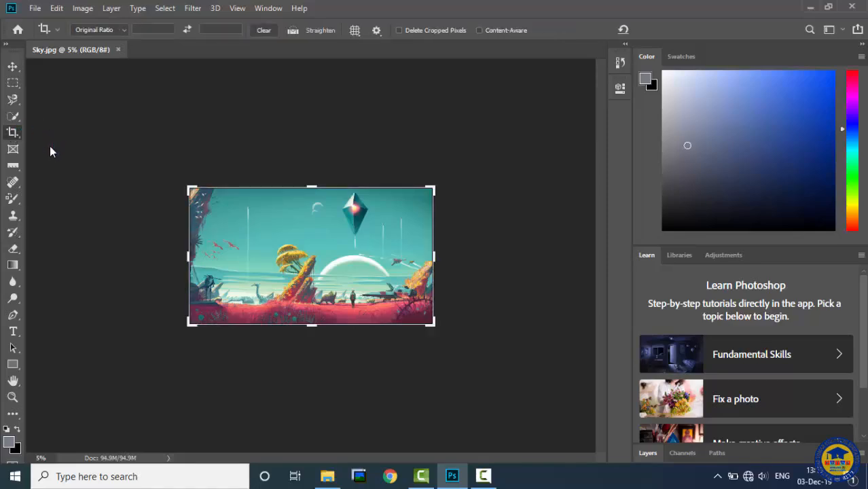
pyautogui.click(48, 30)
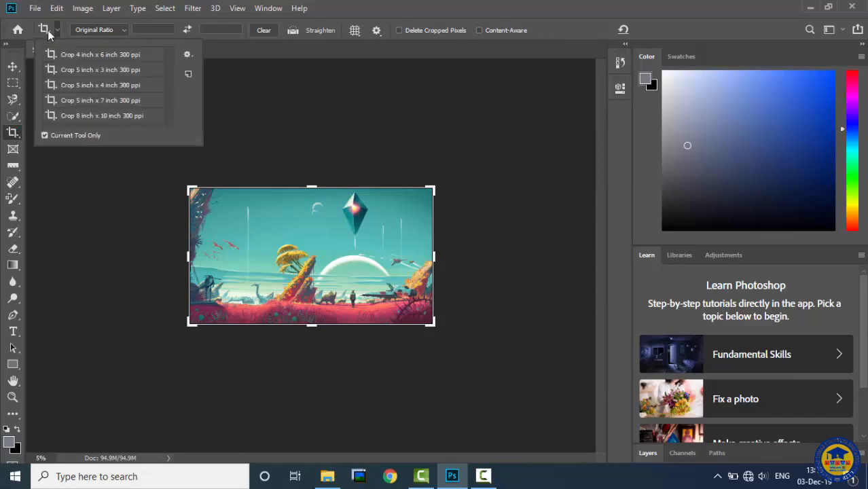
pyautogui.rightClick(47, 30)
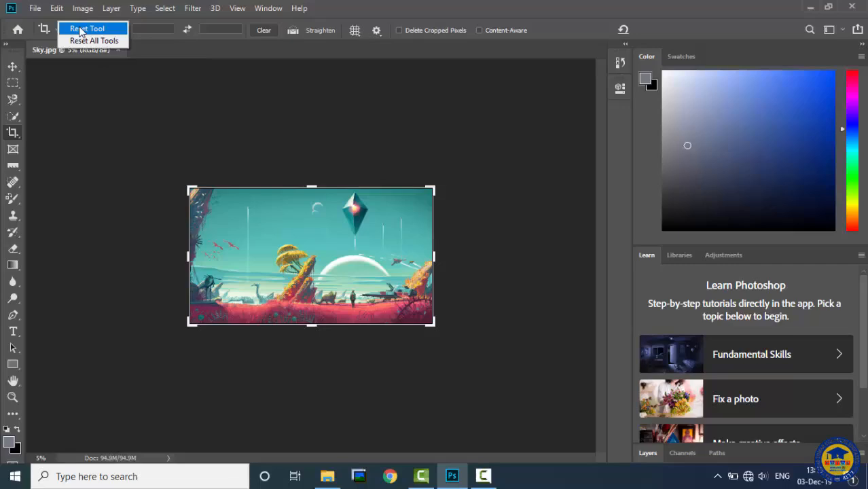
pyautogui.click(79, 30)
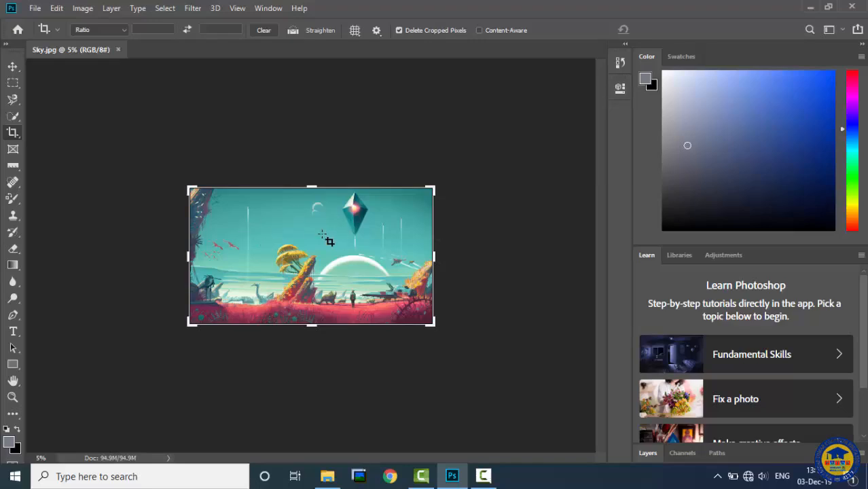
pyautogui.press('Return')
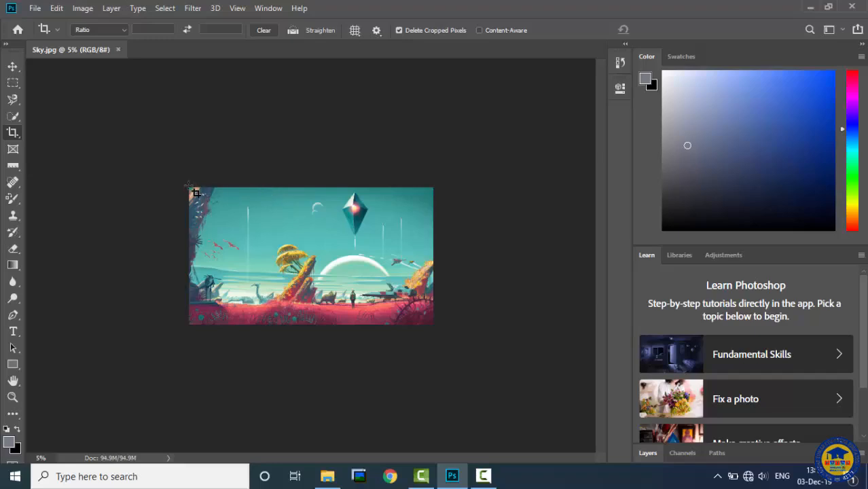
# - Enlarge the crop frame beyond the picture on all four sides and apply it to extend the canvas
pyautogui.moveTo(197, 195); pyautogui.dragTo(441, 336)
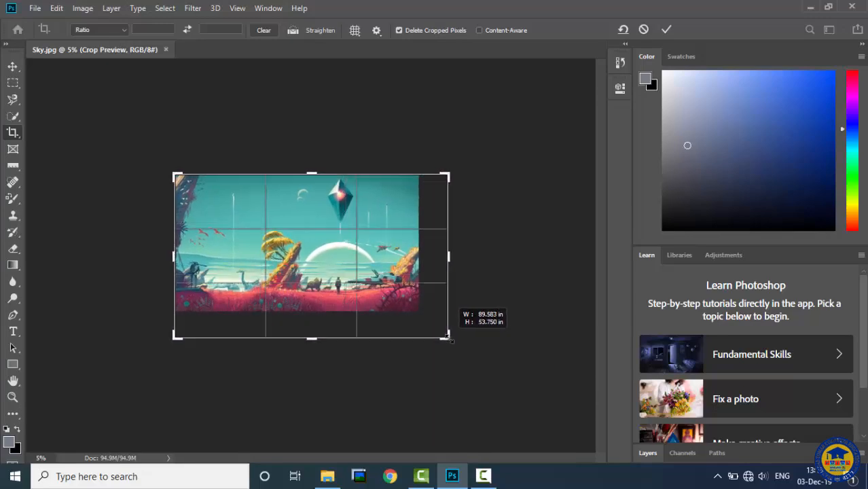
pyautogui.moveTo(454, 344)
pyautogui.mouseDown()
pyautogui.moveTo(441, 332)
pyautogui.moveTo(466, 346)
pyautogui.moveTo(436, 333)
pyautogui.moveTo(459, 344)
pyautogui.moveTo(442, 336)
pyautogui.moveTo(445, 342)
pyautogui.mouseUp()
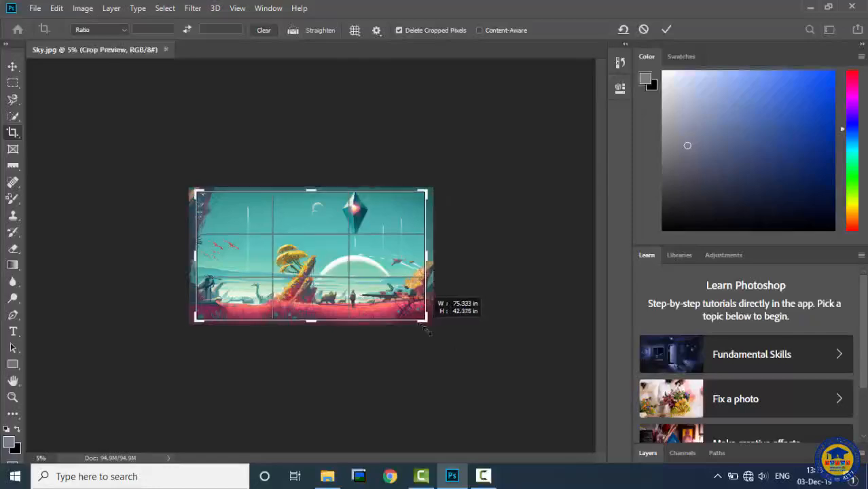
pyautogui.hotkey('alt', 'shift')
pyautogui.moveTo(449, 340); pyautogui.dragTo(367, 352)
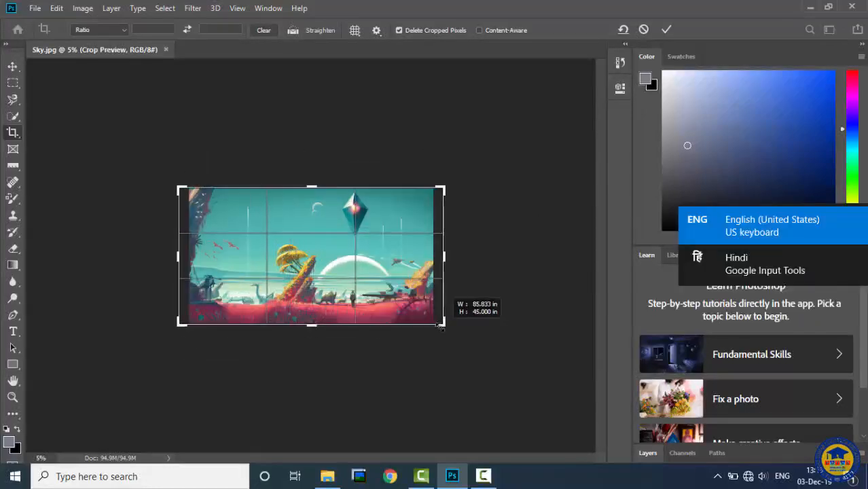
pyautogui.moveTo(424, 328); pyautogui.dragTo(435, 326)
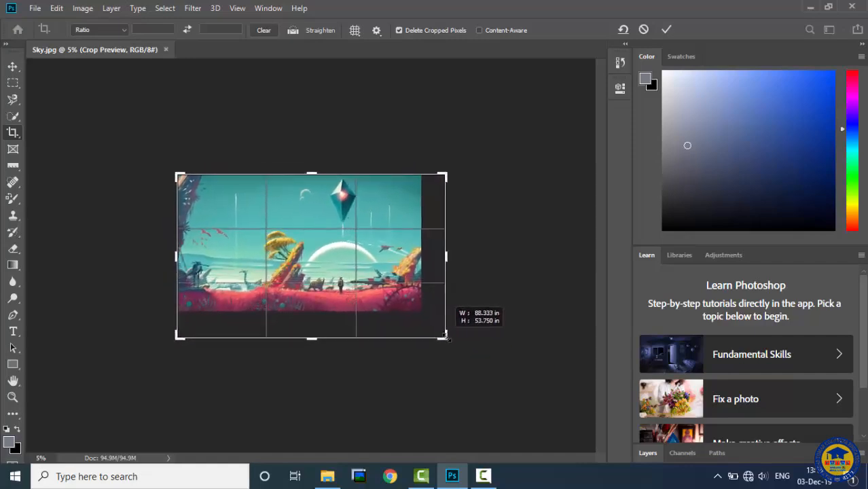
pyautogui.moveTo(447, 335); pyautogui.dragTo(457, 336)
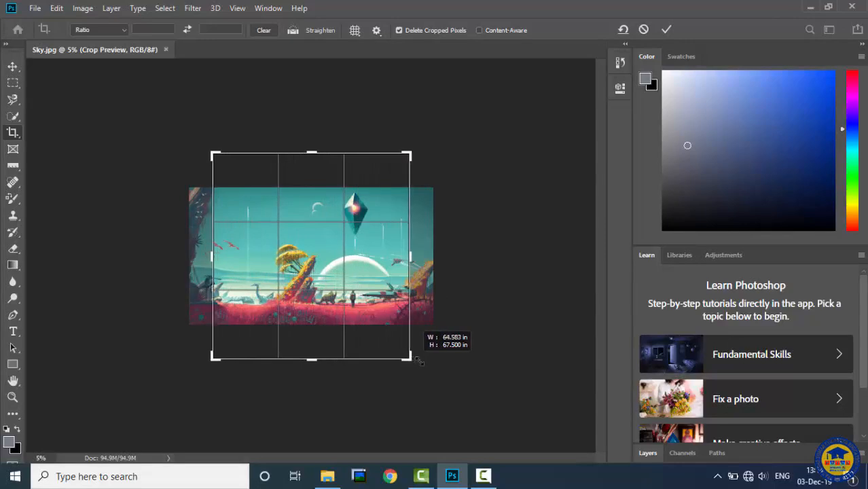
pyautogui.moveTo(420, 362); pyautogui.dragTo(436, 362)
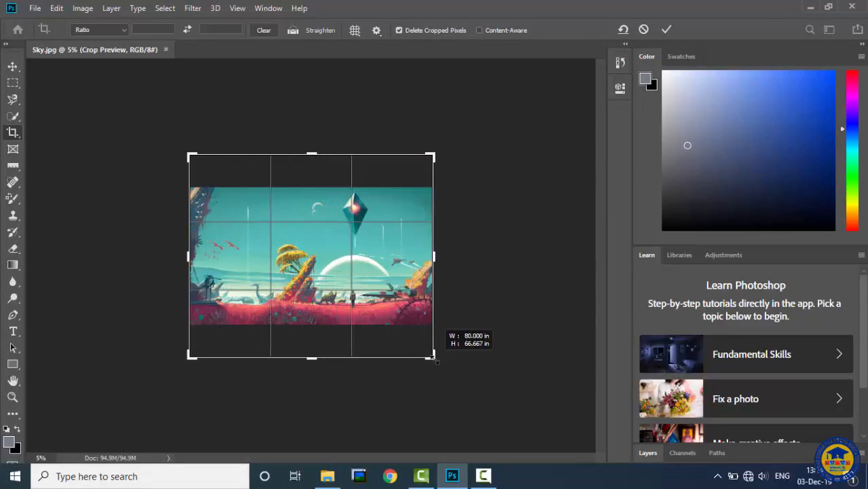
pyautogui.moveTo(440, 360); pyautogui.dragTo(476, 353)
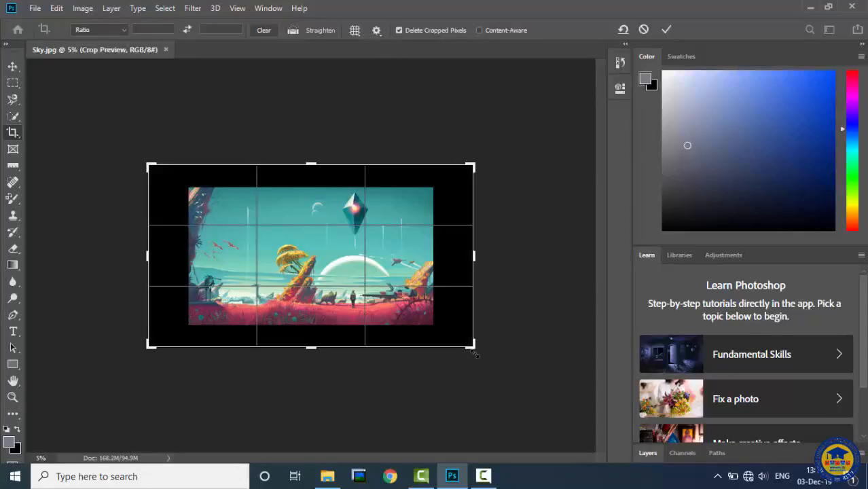
pyautogui.click(667, 30)
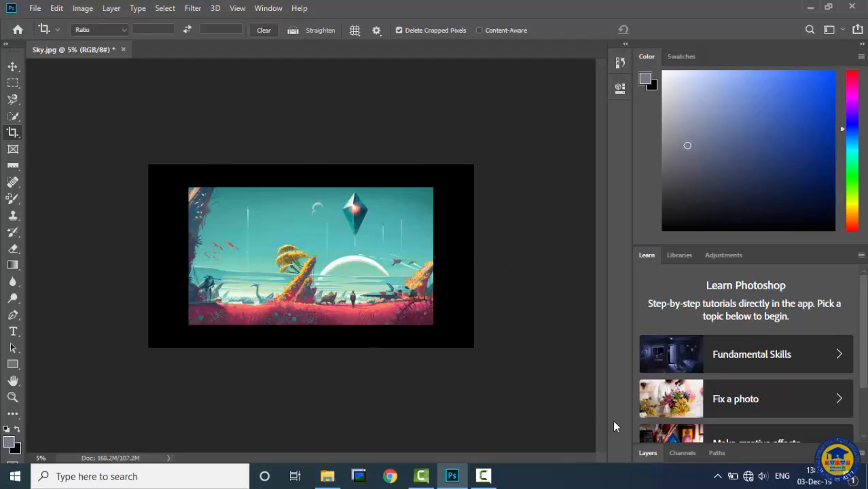
# - Convert the locked Background into a regular layer, keeping the suggested name and settings
pyautogui.click(649, 453)
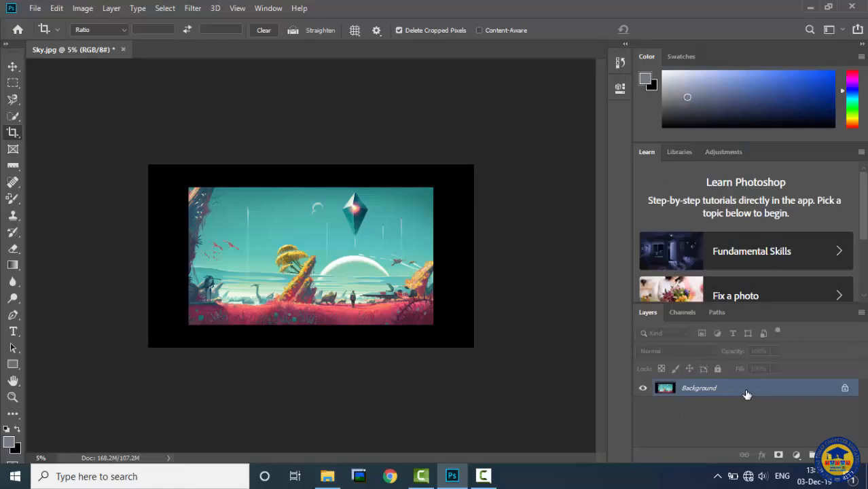
pyautogui.click(845, 393)
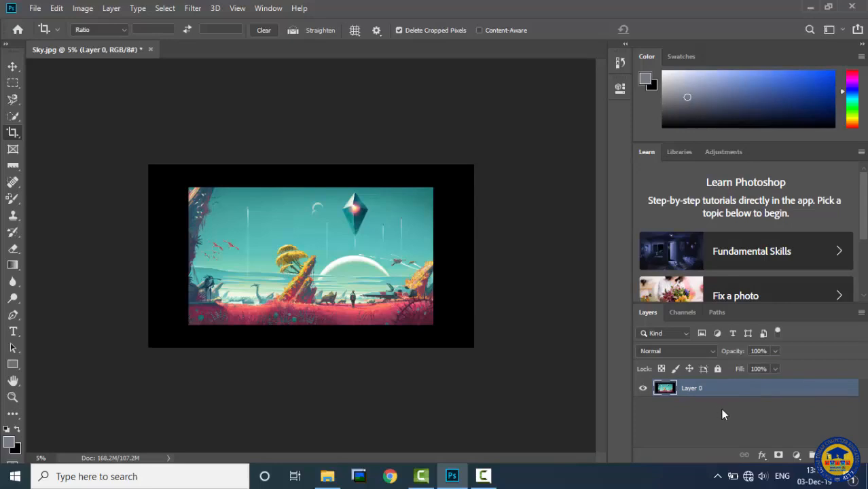
pyautogui.hotkey('ctrl', 'z')
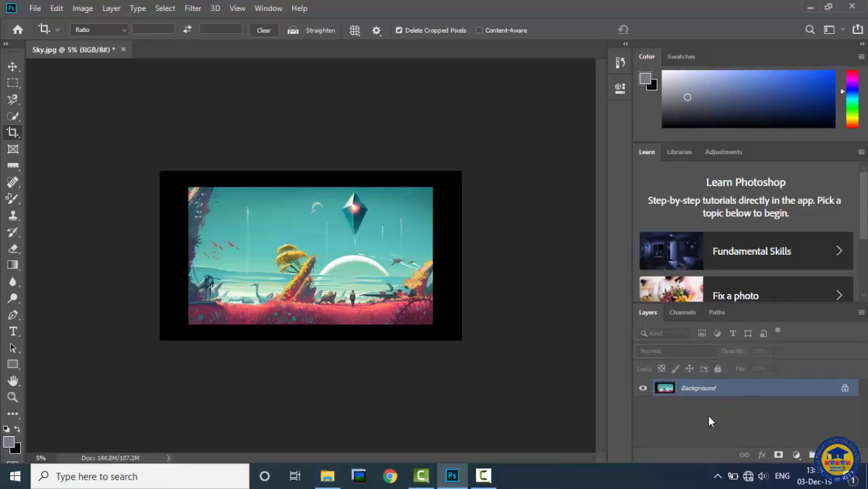
pyautogui.doubleClick(727, 392)
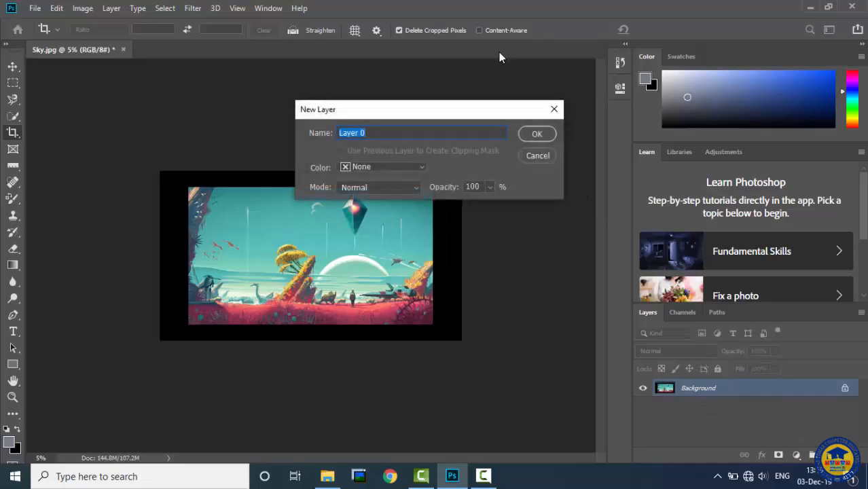
pyautogui.click(536, 134)
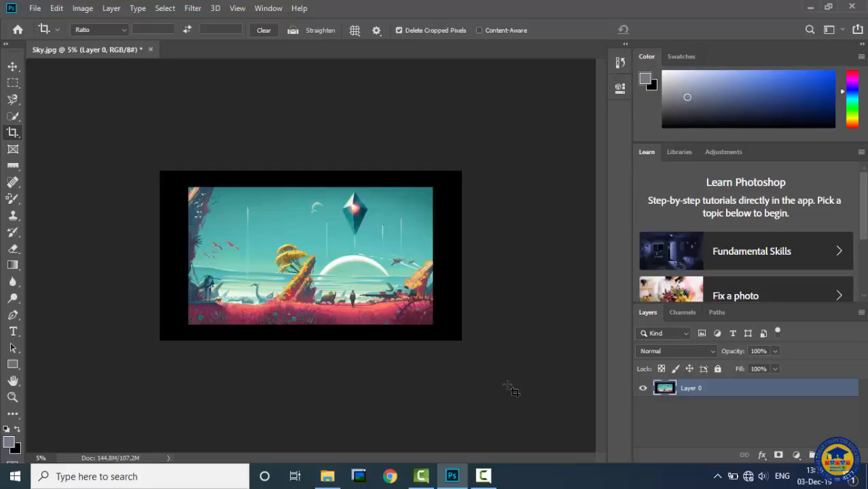
# - Add a solid color fill layer named "white background layer" with Normal mode and 100% opacity
pyautogui.click(683, 420)
pyautogui.click(717, 390)
pyautogui.click(111, 9)
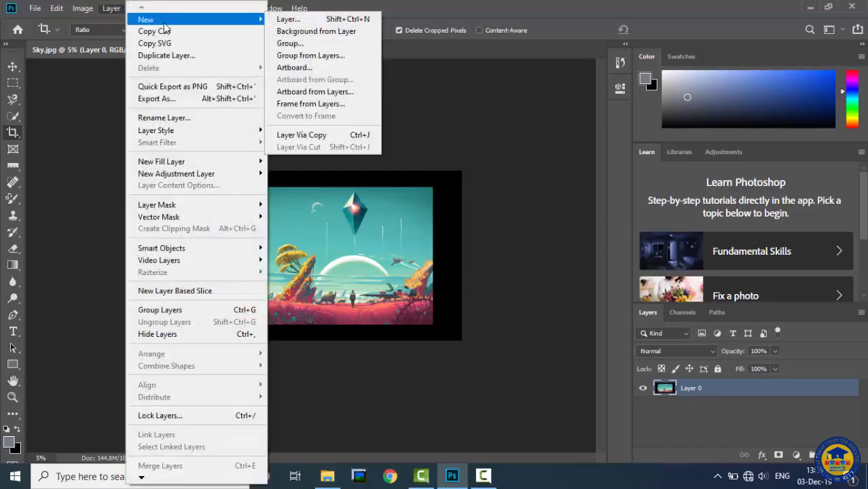
pyautogui.click(396, 227)
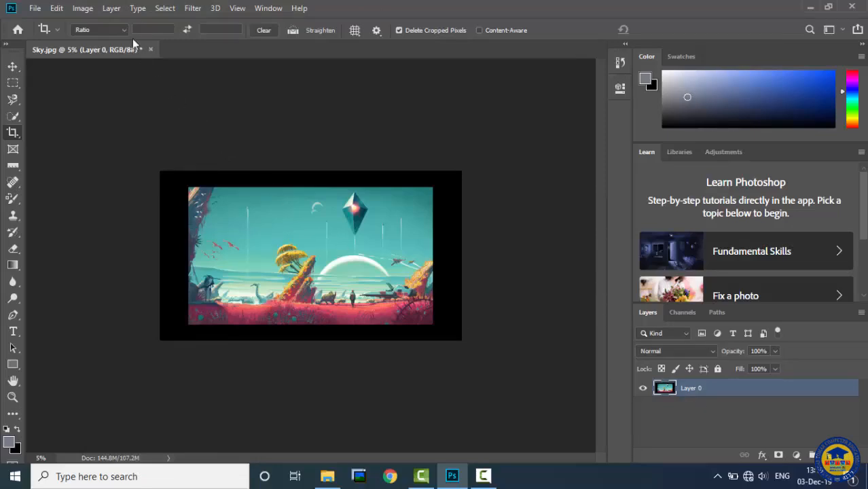
pyautogui.click(106, 11)
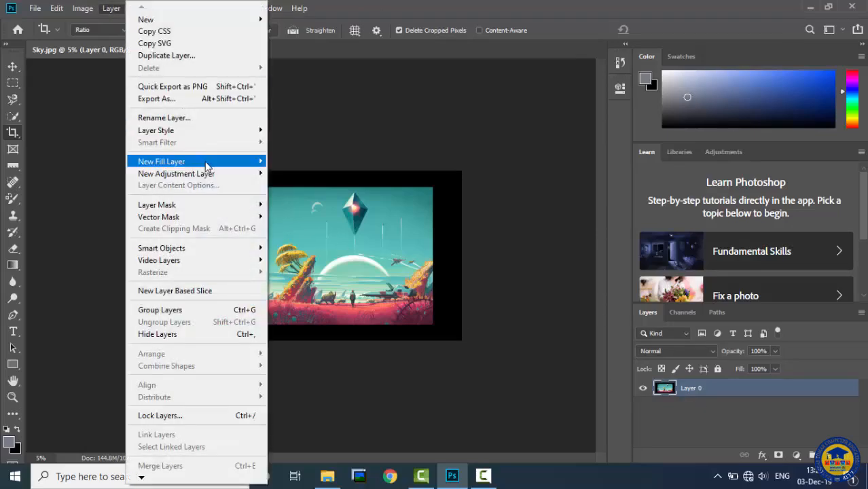
pyautogui.moveTo(208, 163)
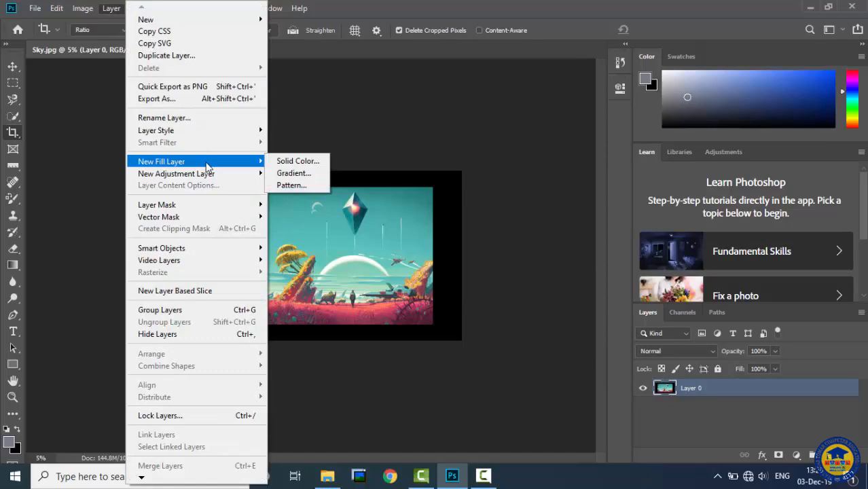
pyautogui.click(290, 164)
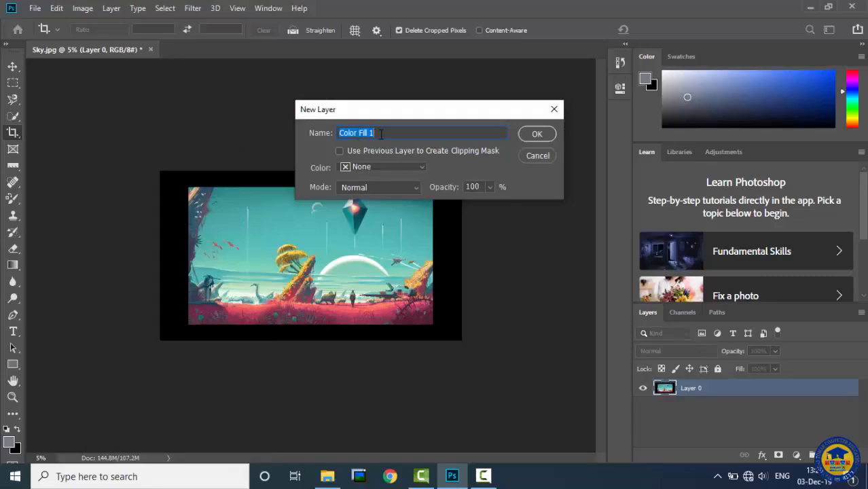
pyautogui.write('white background')
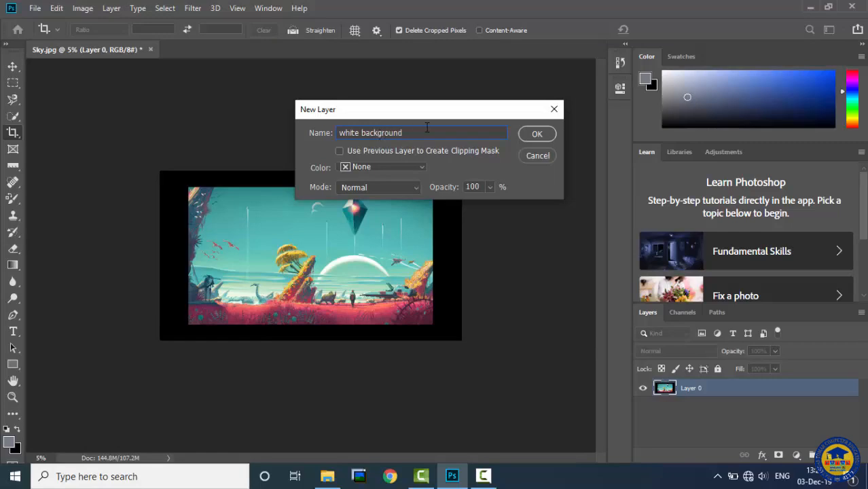
pyautogui.write(' layer')
pyautogui.click(538, 134)
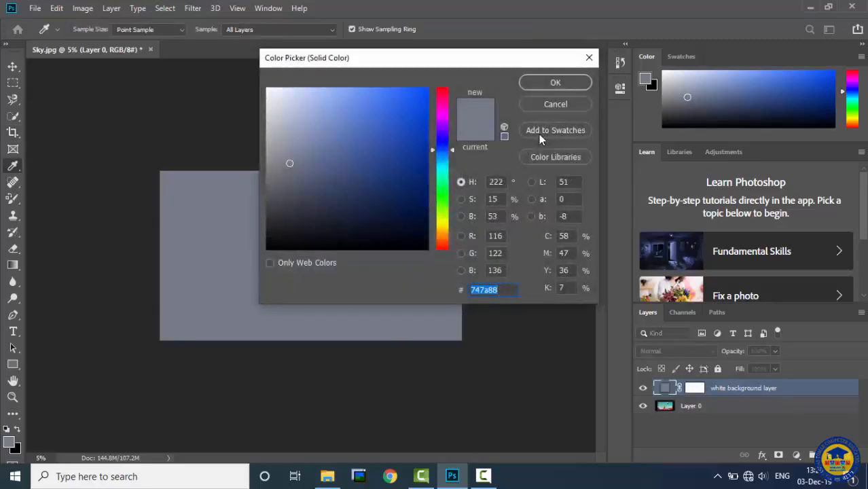
# - Set the fill layer's color to white (ffffff) and move it below Layer 0
pyautogui.moveTo(292, 123); pyautogui.dragTo(260, 83)
pyautogui.press('c')
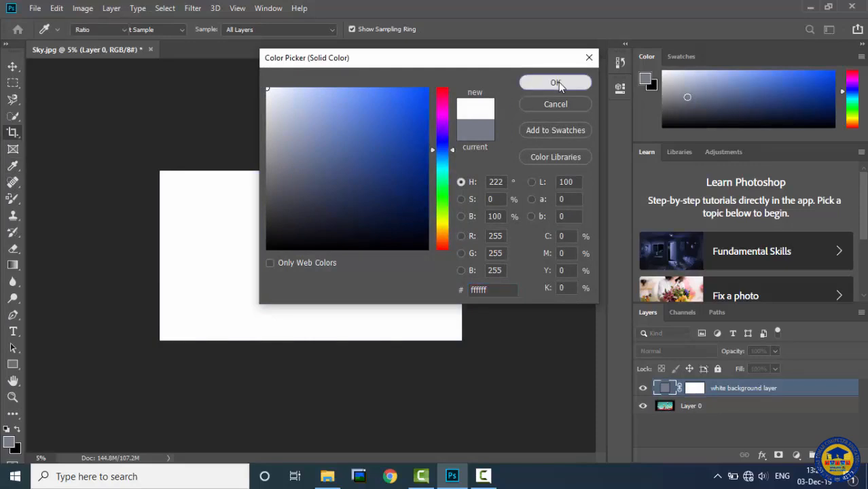
pyautogui.click(558, 83)
pyautogui.moveTo(717, 390); pyautogui.dragTo(717, 406)
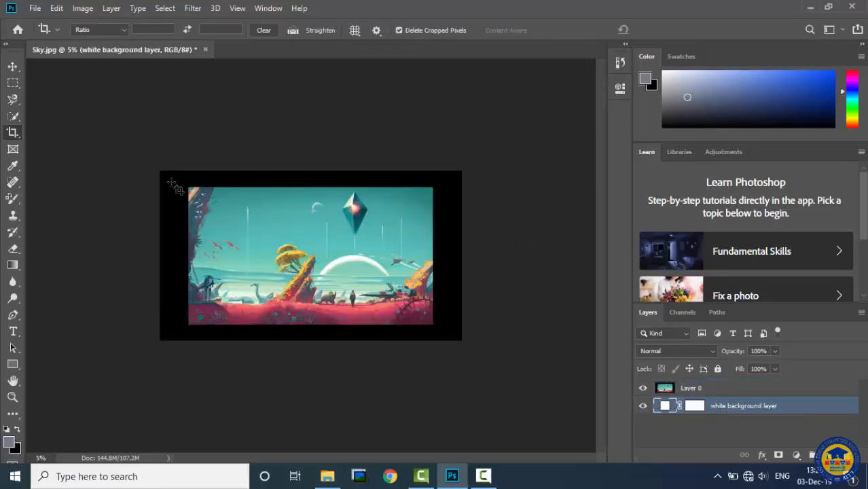
# - Crop the canvas to the edges of the landscape picture, removing the black border around it
pyautogui.hotkey('ctrl', '+')
pyautogui.hotkey('ctrl', '+')
pyautogui.hotkey('ctrl', '+')
pyautogui.hotkey('ctrl', '-')
pyautogui.hotkey('ctrl', '-')
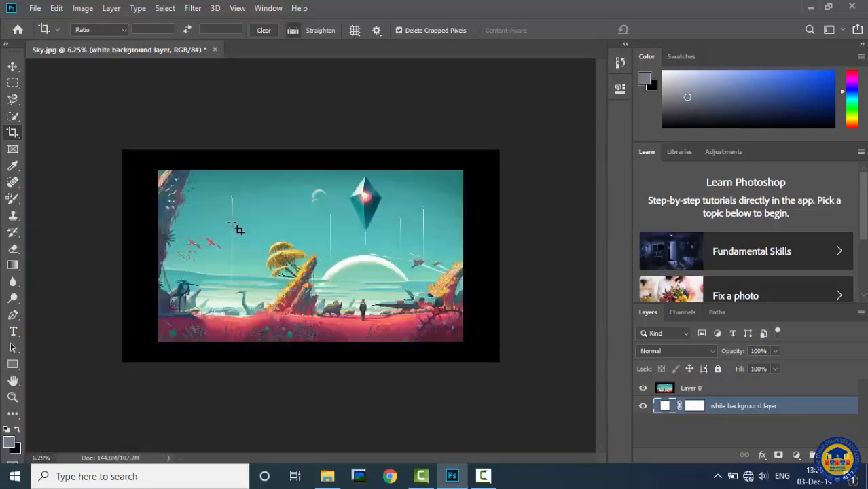
pyautogui.hotkey('ctrl', '+')
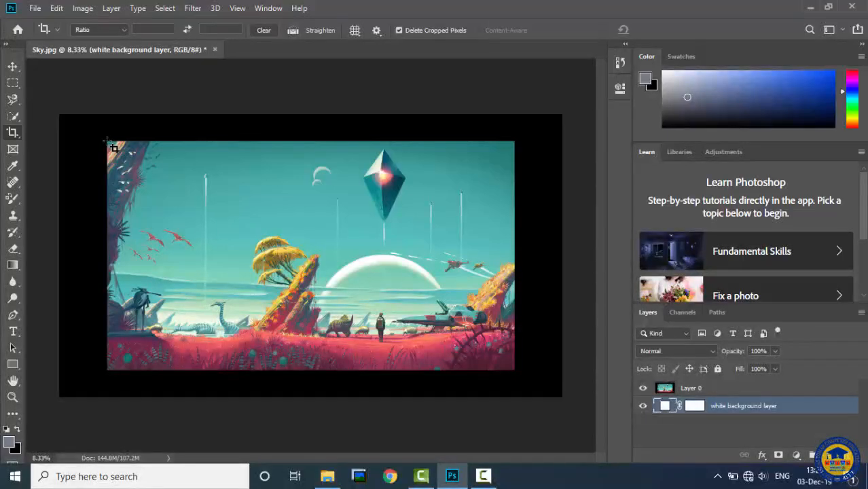
pyautogui.moveTo(110, 142); pyautogui.dragTo(515, 371)
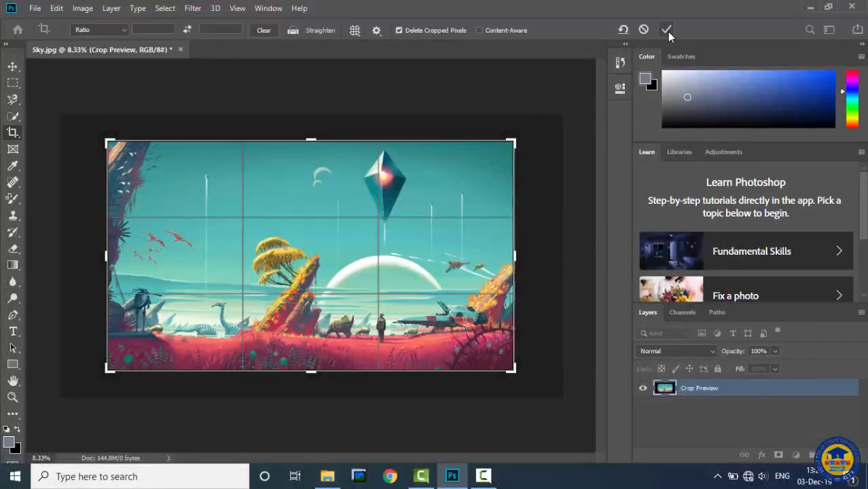
pyautogui.click(666, 29)
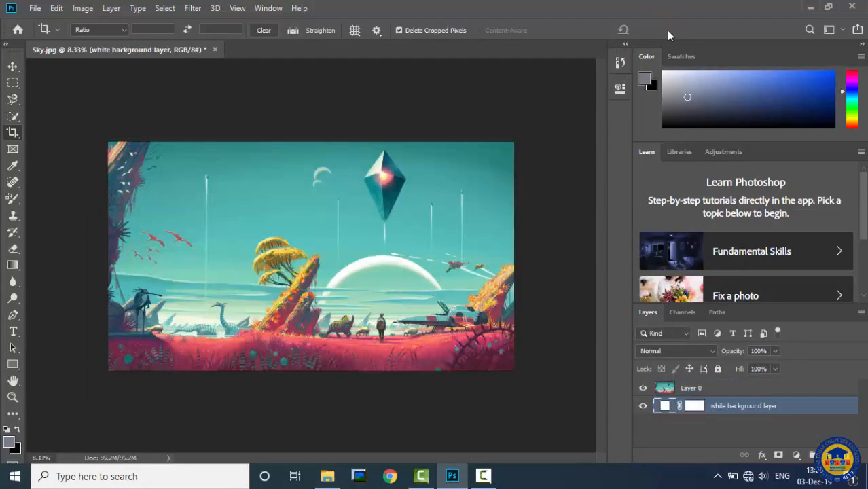
# - Make the picture layer, Layer 0, the active layer
pyautogui.click(701, 391)
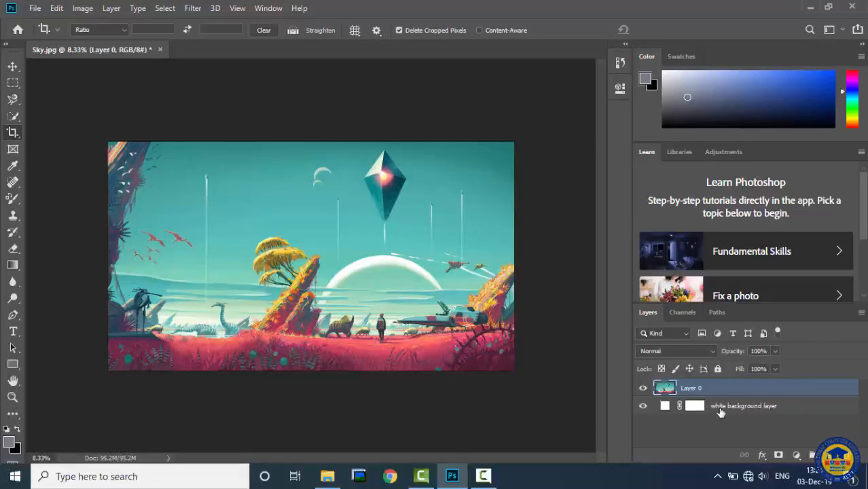
pyautogui.click(720, 411)
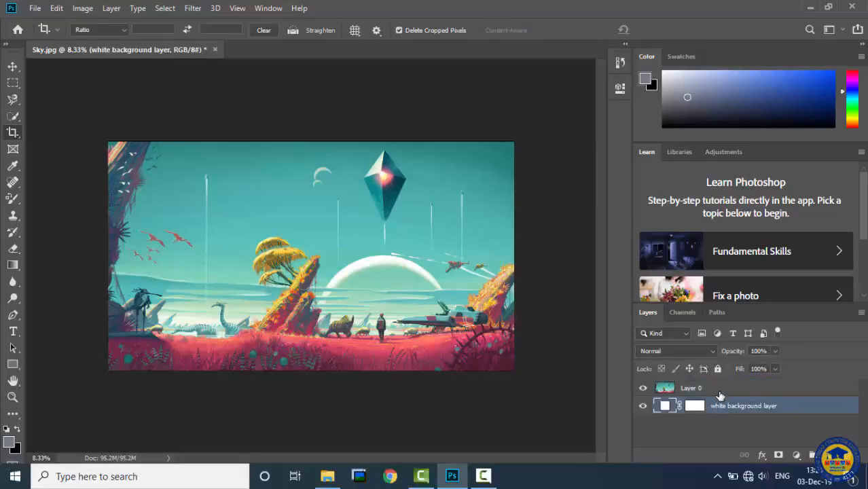
pyautogui.click(720, 395)
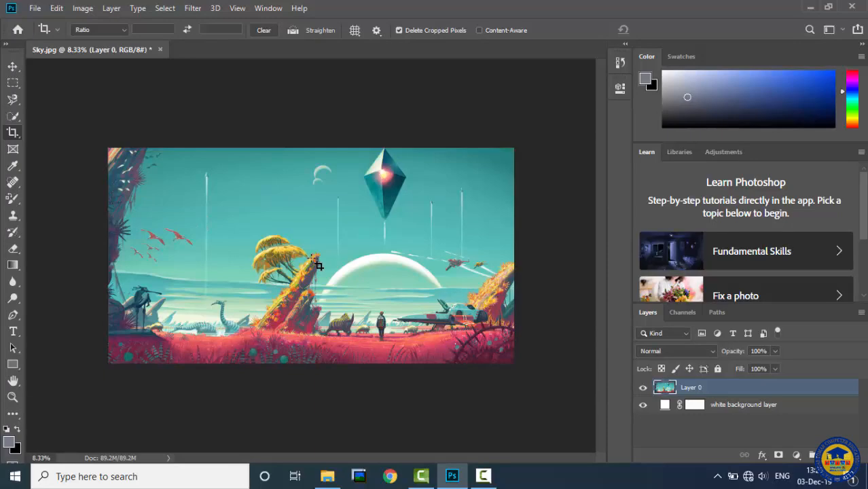
# - Set the canvas size to grow by a relative 100 inches in both width and height
pyautogui.click(83, 9)
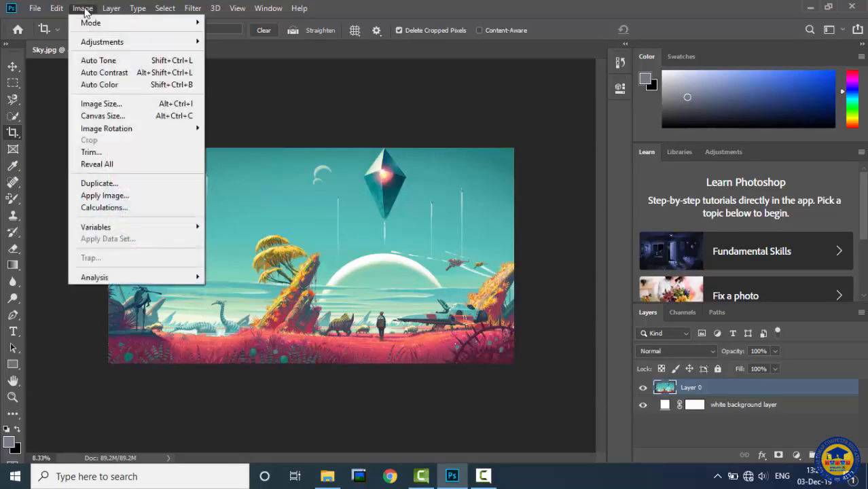
pyautogui.click(134, 120)
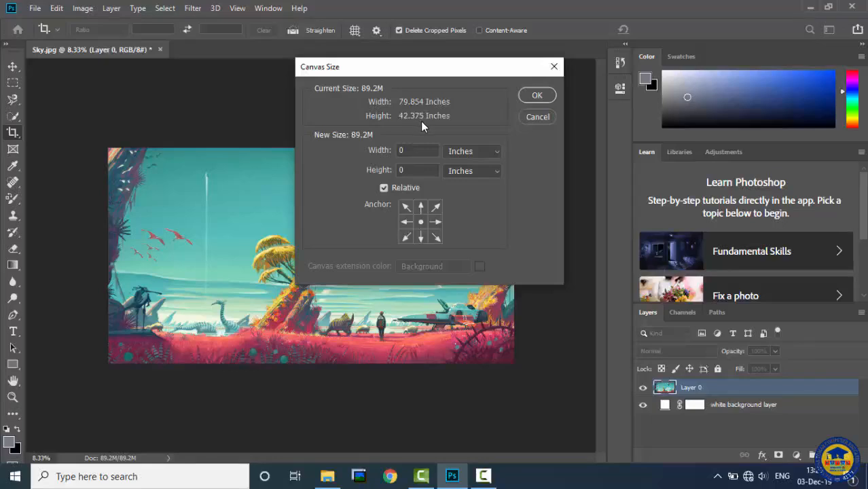
pyautogui.doubleClick(400, 151)
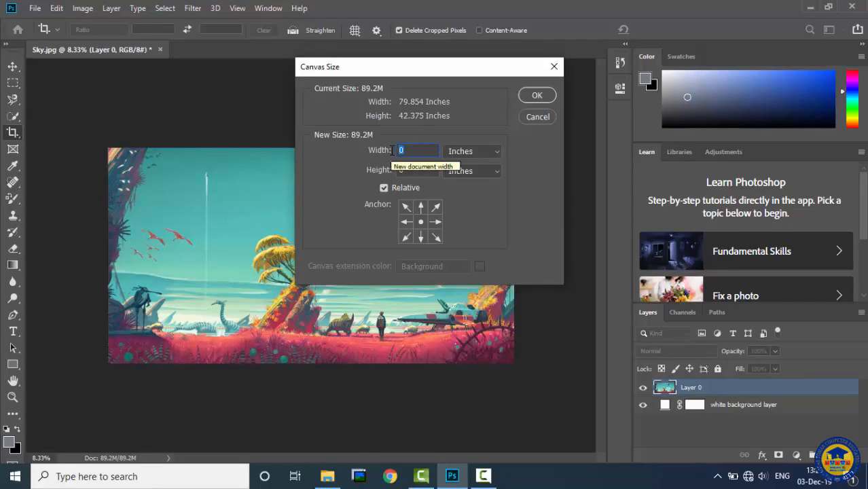
pyautogui.click(392, 151)
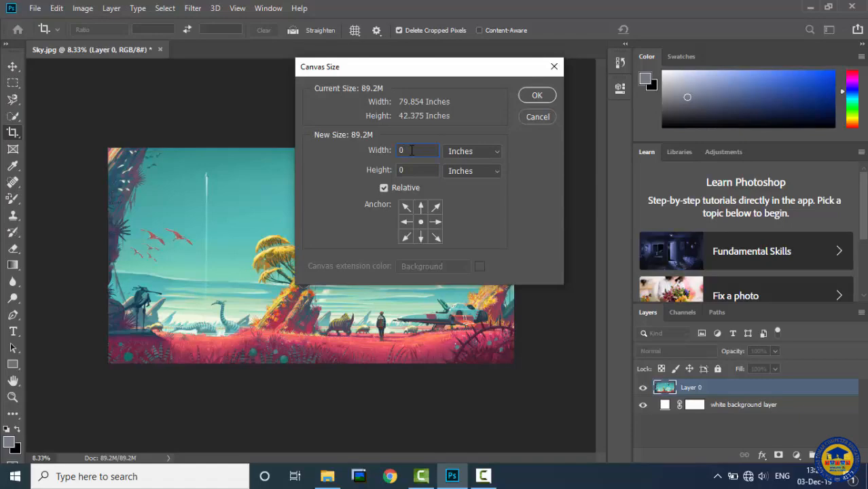
pyautogui.moveTo(411, 150); pyautogui.dragTo(400, 151)
pyautogui.write('100')
pyautogui.press('Tab')
pyautogui.write('100')
# - Turn off the Relative option to check the absolute new canvas dimensions, and turn it back on
pyautogui.click(384, 188)
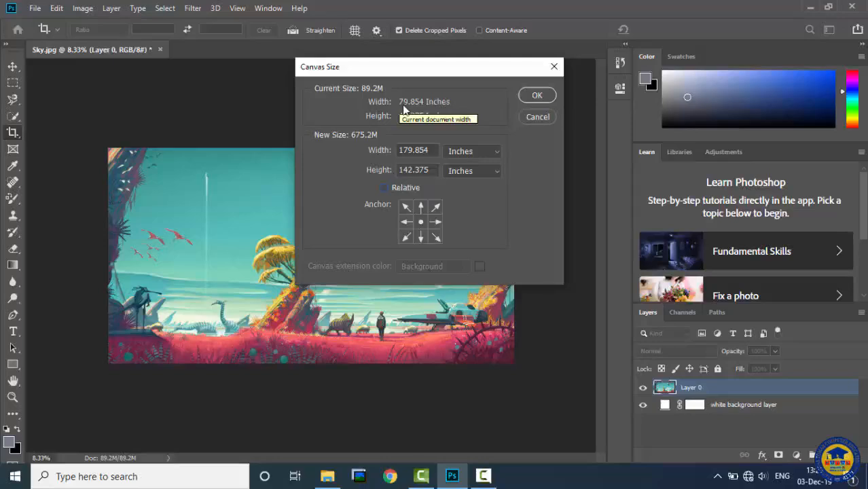
pyautogui.doubleClick(408, 151)
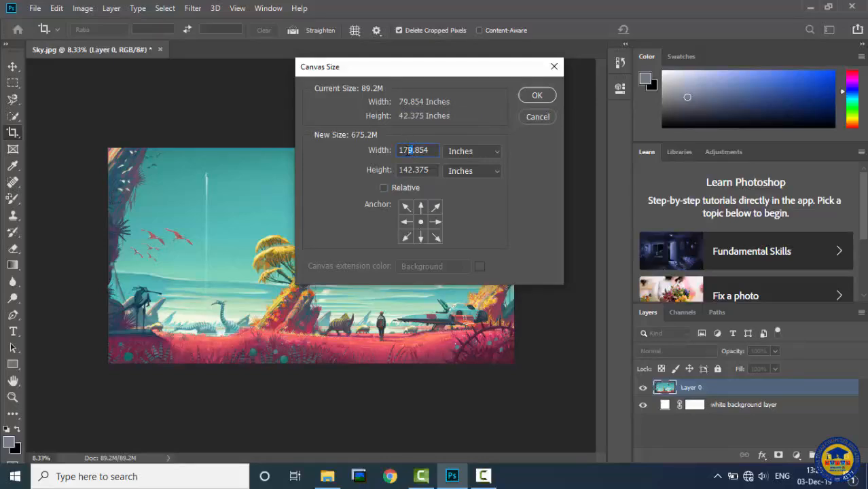
pyautogui.click(385, 188)
pyautogui.moveTo(412, 150); pyautogui.dragTo(397, 152)
# - Try out different anchor positions, set the anchor to the center and apply the canvas extension
pyautogui.click(406, 207)
pyautogui.click(420, 222)
pyautogui.click(436, 236)
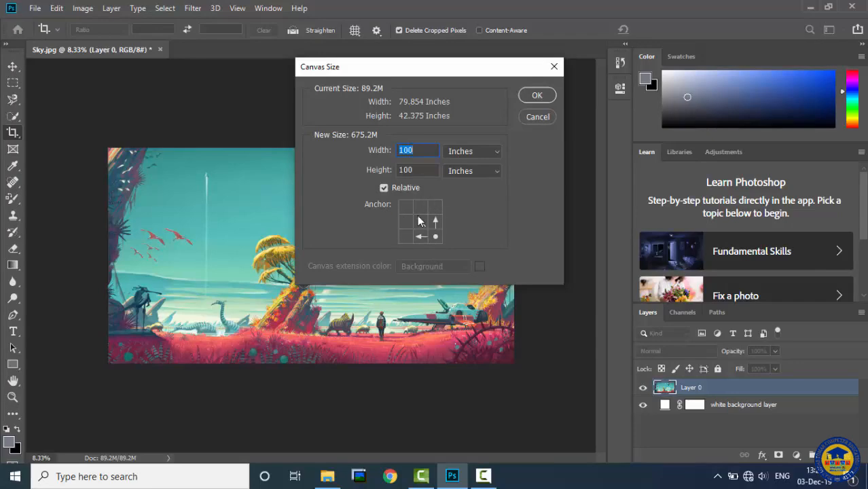
pyautogui.click(421, 223)
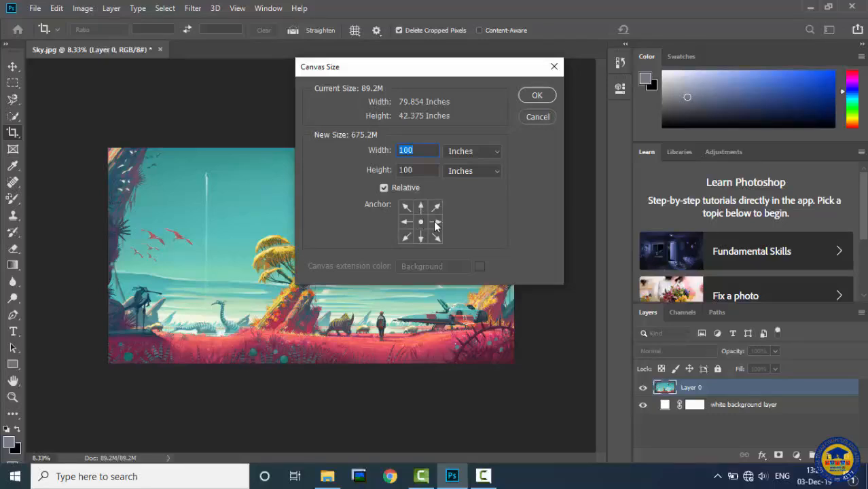
pyautogui.click(436, 224)
pyautogui.click(422, 222)
pyautogui.click(435, 238)
pyautogui.click(421, 222)
pyautogui.click(436, 207)
pyautogui.click(536, 95)
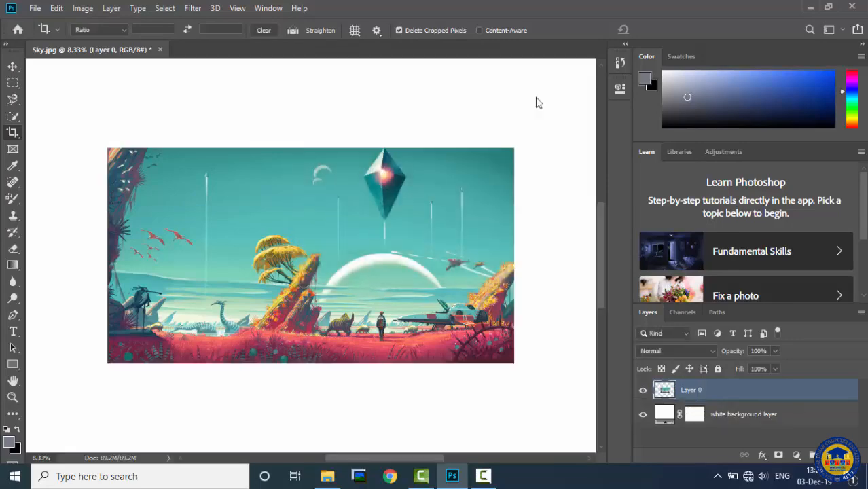
# - Scale the picture on Layer 0 to about 174% around its center with Free Transform and apply it
pyautogui.hotkey('ctrl', '-')
pyautogui.hotkey('ctrl', '-')
pyautogui.hotkey('ctrl', '-')
pyautogui.hotkey('ctrl', '-')
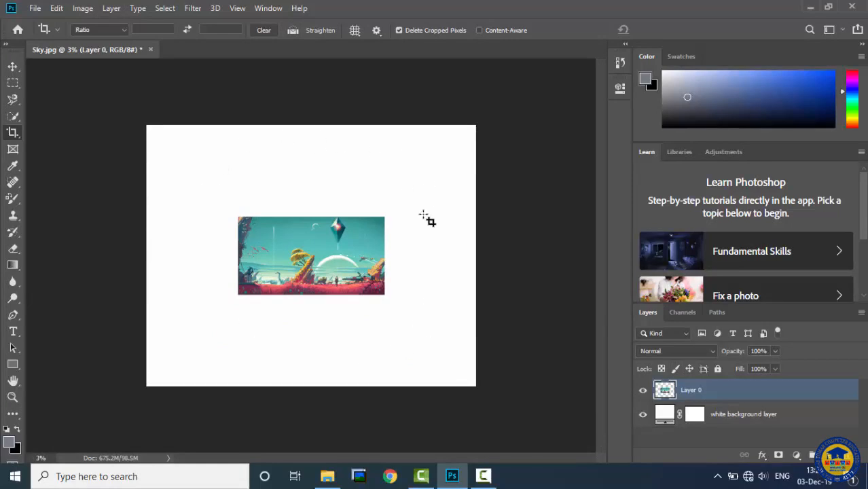
pyautogui.click(13, 66)
pyautogui.moveTo(313, 253); pyautogui.dragTo(313, 254)
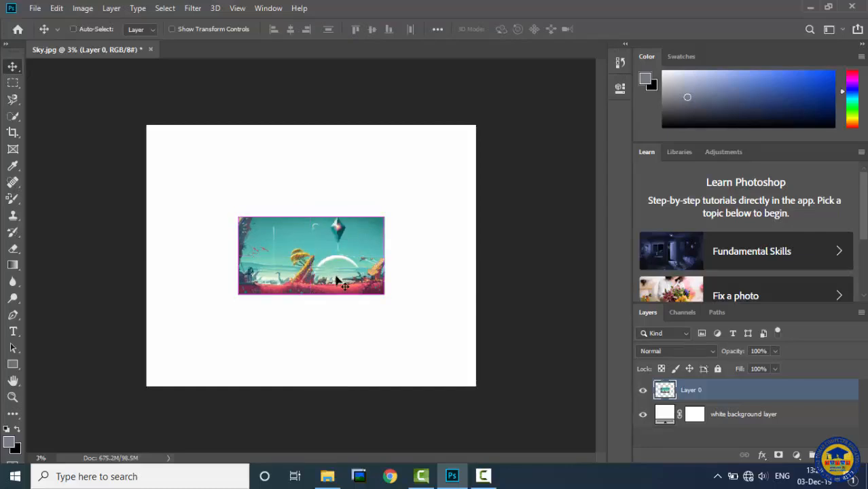
pyautogui.hotkey('ctrl', 't')
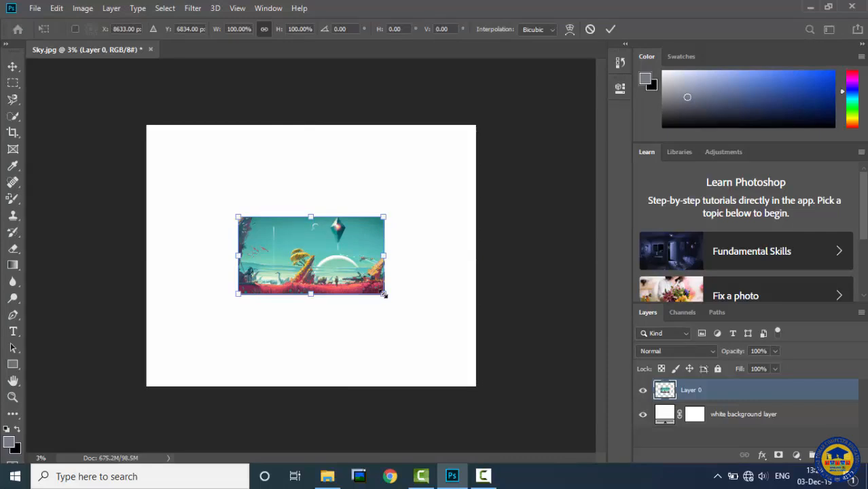
pyautogui.moveTo(384, 294); pyautogui.dragTo(439, 323)
pyautogui.hotkey('alt', 'shift')
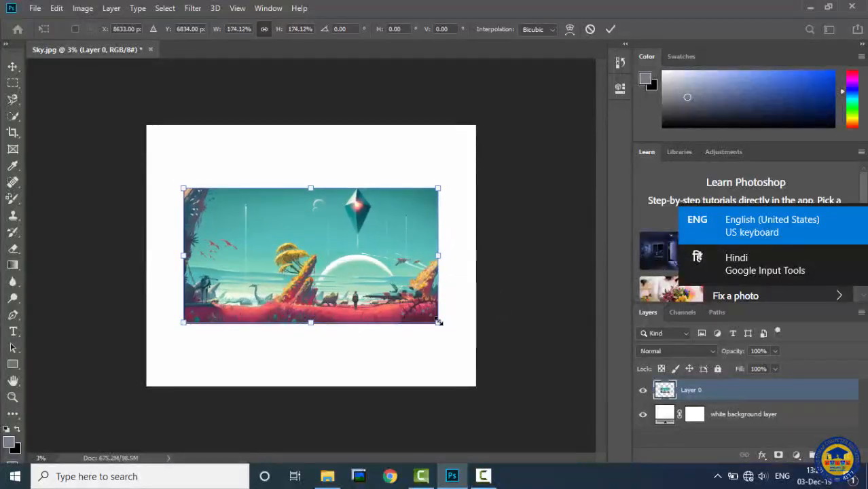
pyautogui.hotkey('alt', 'shift')
pyautogui.click(612, 29)
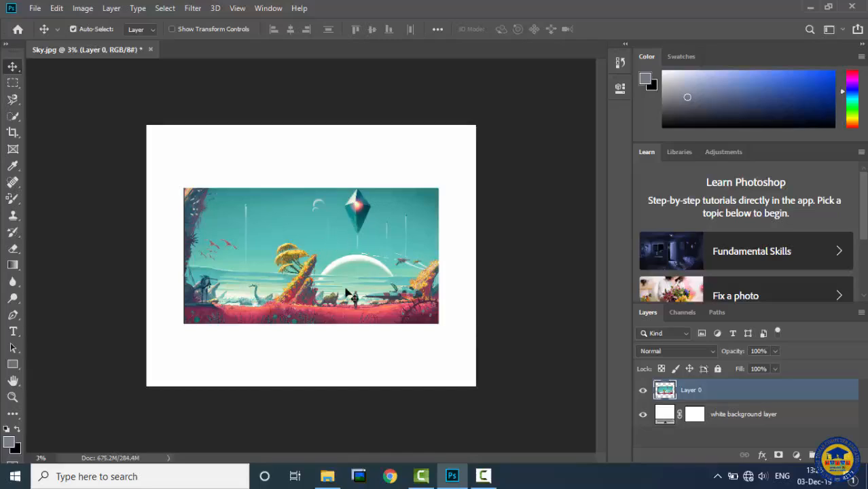
# - Add a Drop Shadow effect to Layer 0 in its blending options, keeping the picture in view
pyautogui.rightClick(698, 396)
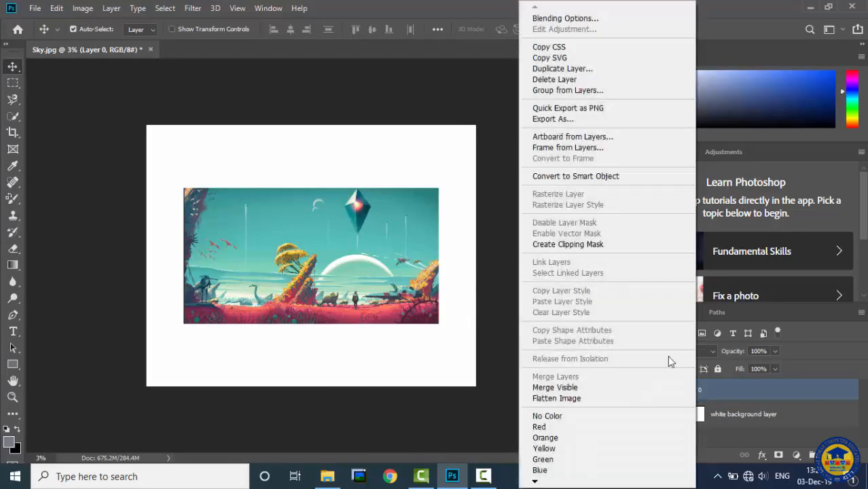
pyautogui.click(569, 20)
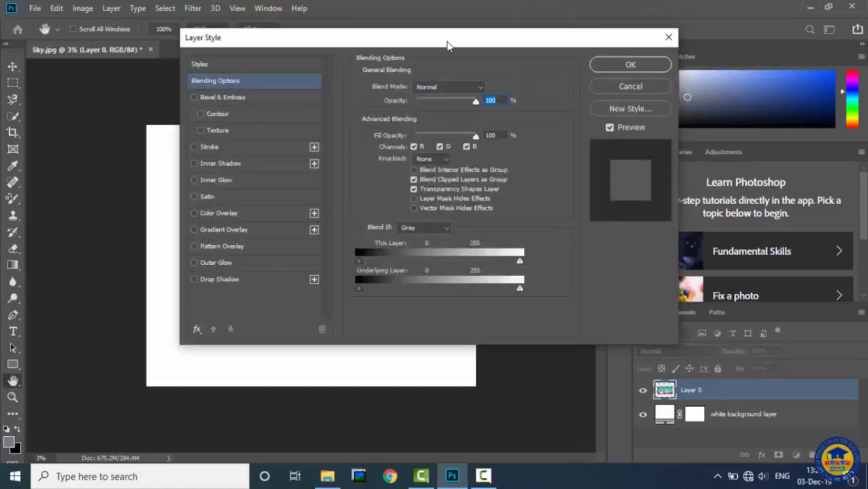
pyautogui.moveTo(447, 45); pyautogui.dragTo(609, 55)
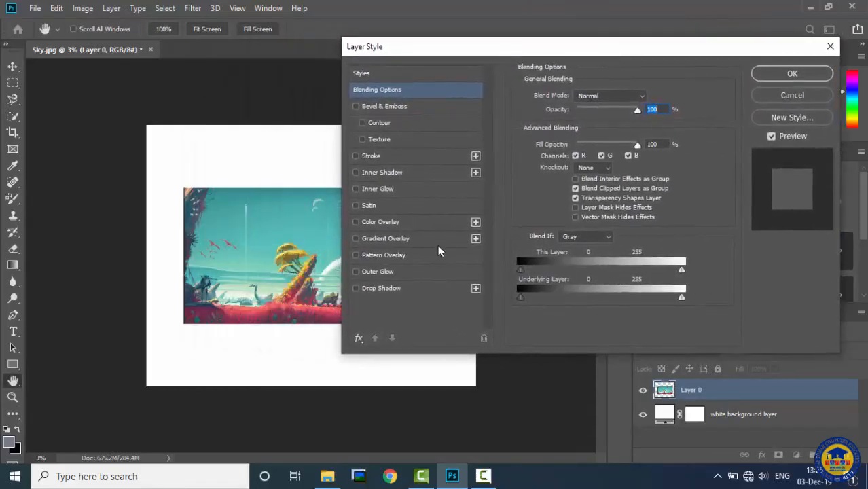
pyautogui.click(393, 290)
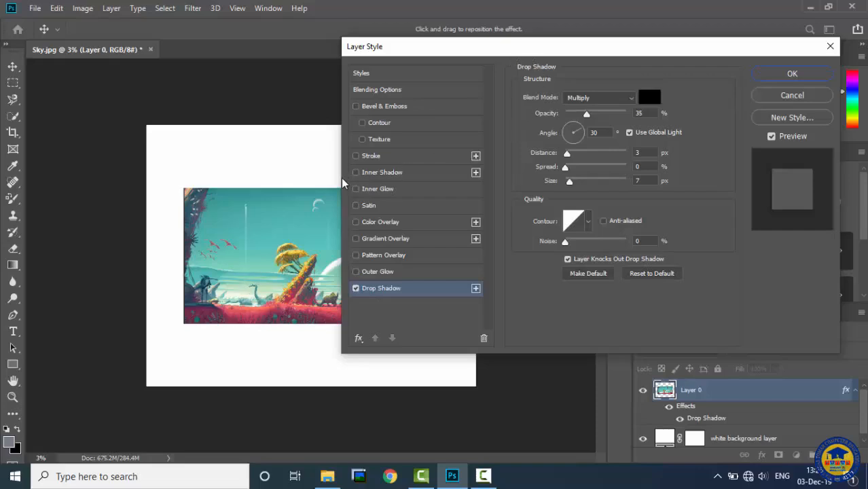
pyautogui.moveTo(488, 48); pyautogui.dragTo(621, 33)
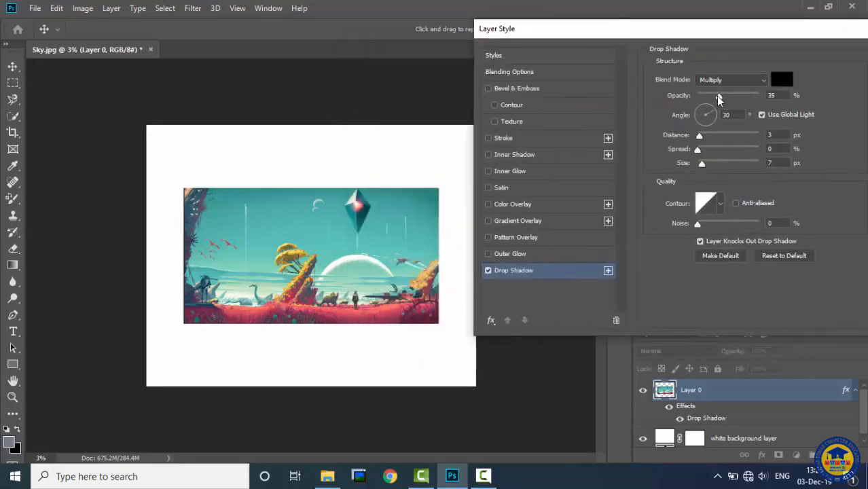
# - Set the Multiply shadow to 32% opacity and 5 px size, offset to the picture's lower left at 60° and 1105 px distance
pyautogui.moveTo(719, 95); pyautogui.dragTo(712, 119)
pyautogui.click(717, 81)
pyautogui.click(719, 83)
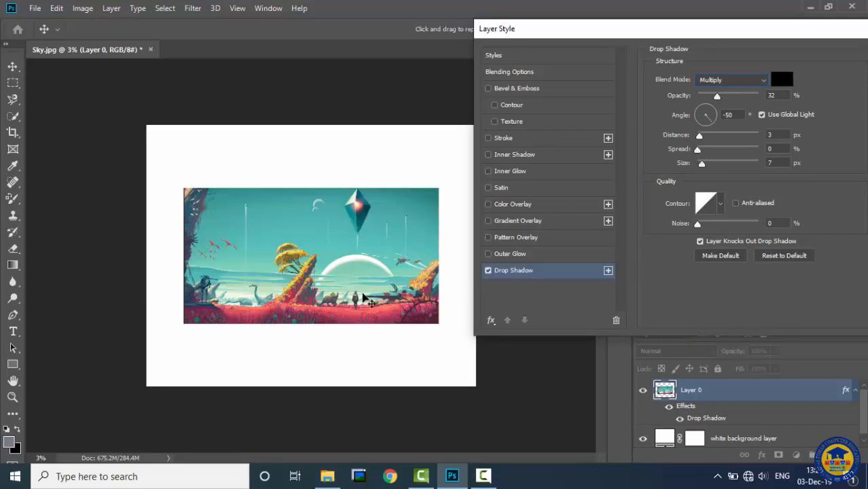
pyautogui.moveTo(329, 297); pyautogui.dragTo(299, 324)
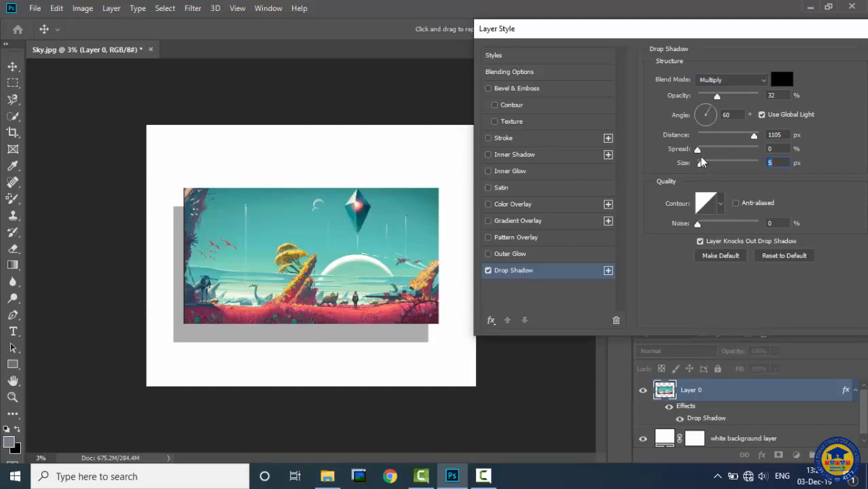
# - Set the drop shadow's spread to 14%, opacity to 49% and noise to 10%
pyautogui.moveTo(696, 150); pyautogui.dragTo(704, 149)
pyautogui.moveTo(717, 96); pyautogui.dragTo(727, 97)
pyautogui.moveTo(698, 224)
pyautogui.mouseDown()
pyautogui.moveTo(713, 229)
pyautogui.moveTo(706, 225)
pyautogui.mouseUp()
pyautogui.write('10')
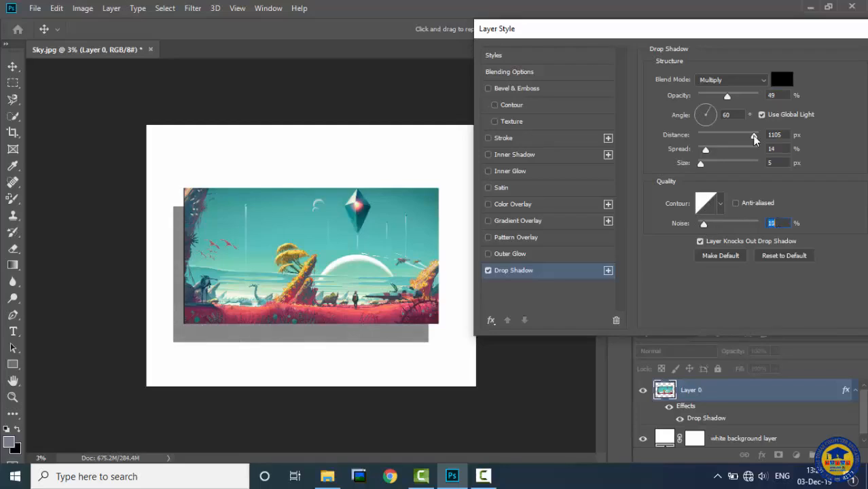
# - Set the shadow distance to 1000 px, reposition the shadow to the picture's lower right and apply the layer style
pyautogui.moveTo(754, 135)
pyautogui.mouseDown()
pyautogui.moveTo(736, 135)
pyautogui.moveTo(756, 134)
pyautogui.mouseUp()
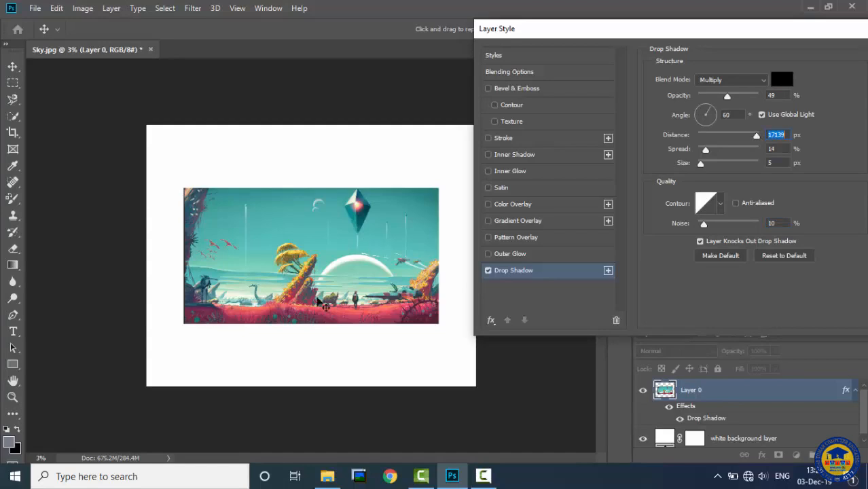
pyautogui.moveTo(317, 299); pyautogui.dragTo(283, 303)
pyautogui.write('1000')
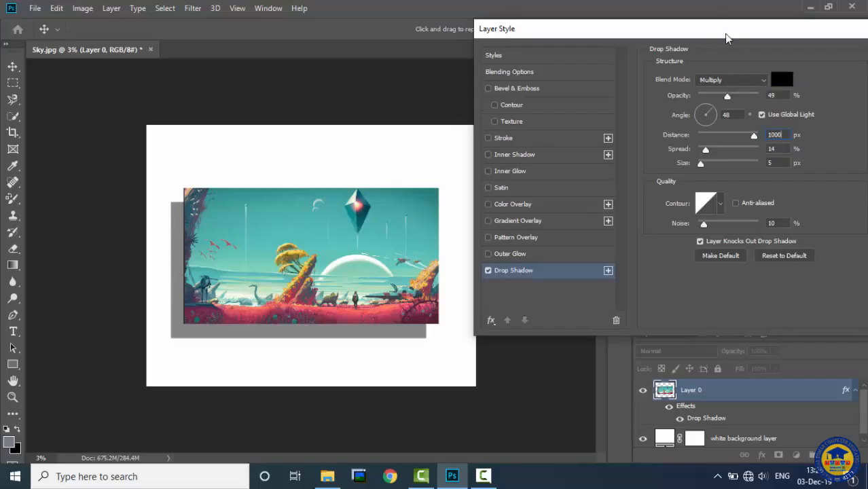
pyautogui.moveTo(267, 340); pyautogui.dragTo(307, 331)
pyautogui.moveTo(734, 32); pyautogui.dragTo(580, 44)
pyautogui.click(765, 67)
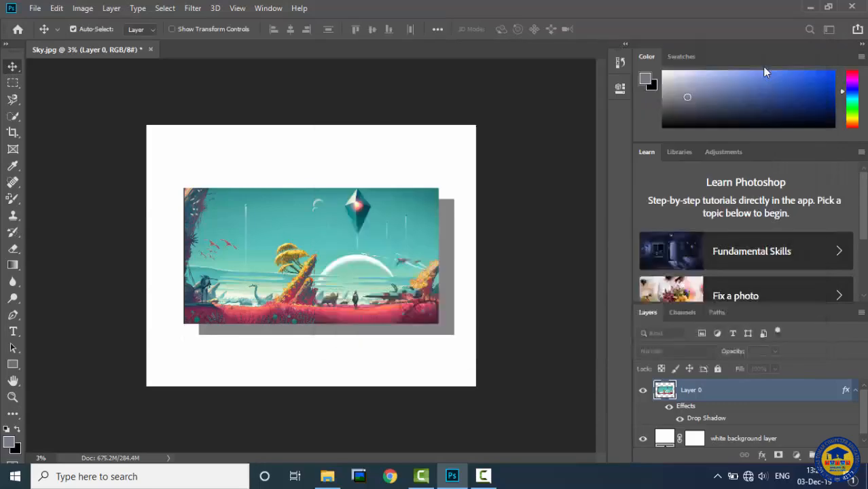